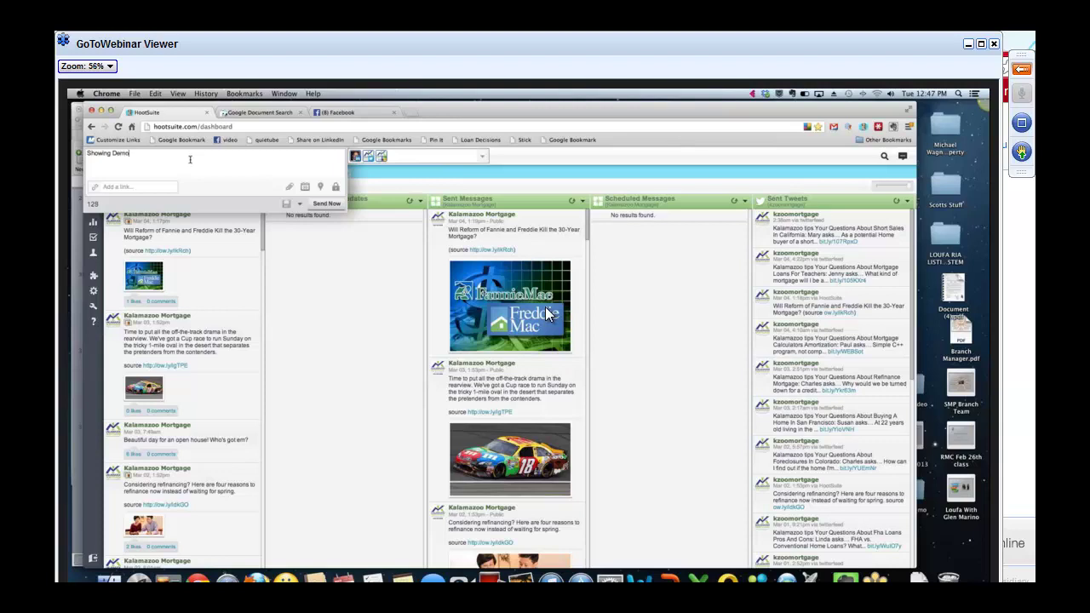
Complete the message so it reads "Showing Demo Of Hootsuite, wish you where here! Maybe Next Week.".
text(otsuite. wish you where here!  Maybe Next Week.)
click(142, 187)
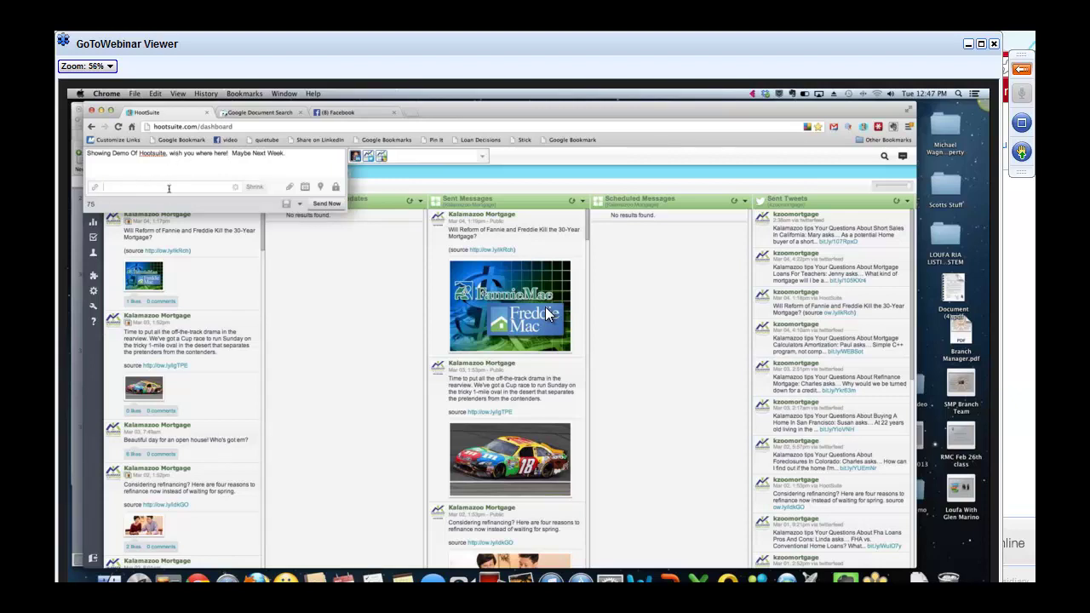
Try scheduling the message for 3:30 PM on 2013-03-05, and close the scheduling options without scheduling it.
click(305, 188)
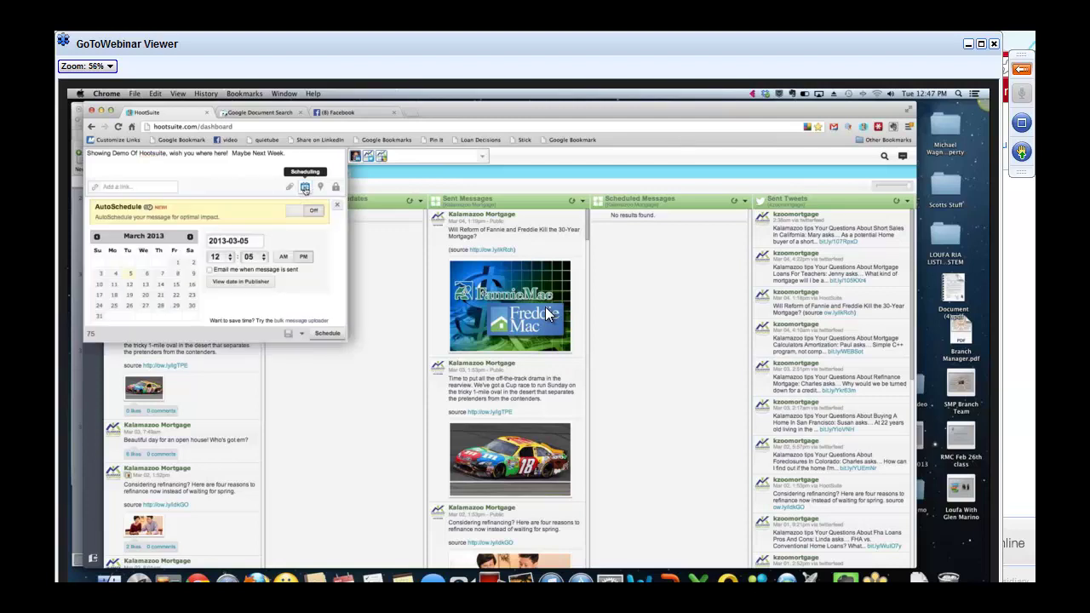
click(251, 241)
click(924, 95)
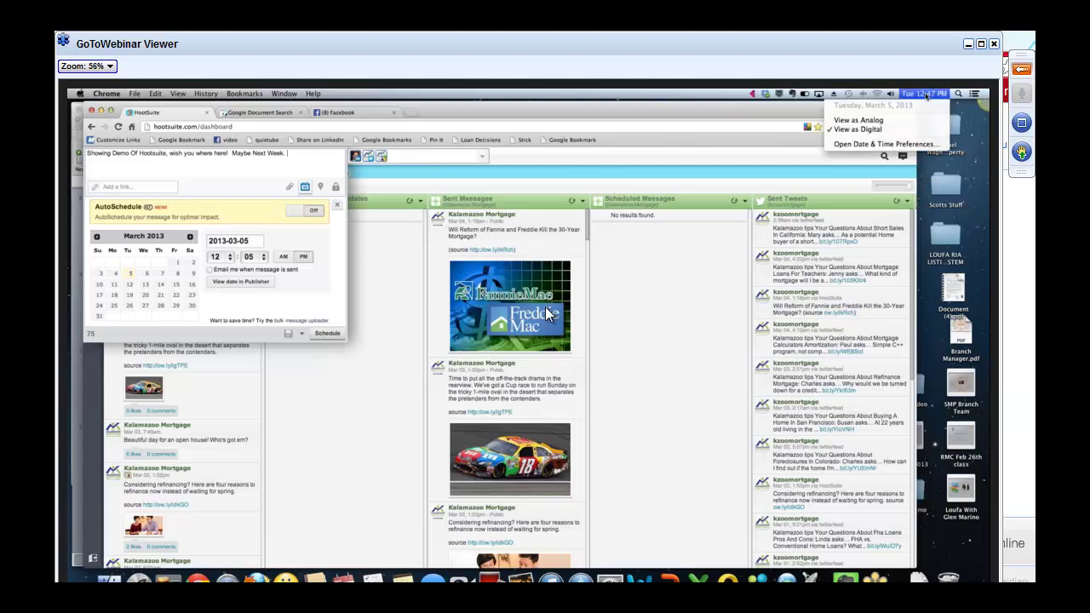
click(232, 257)
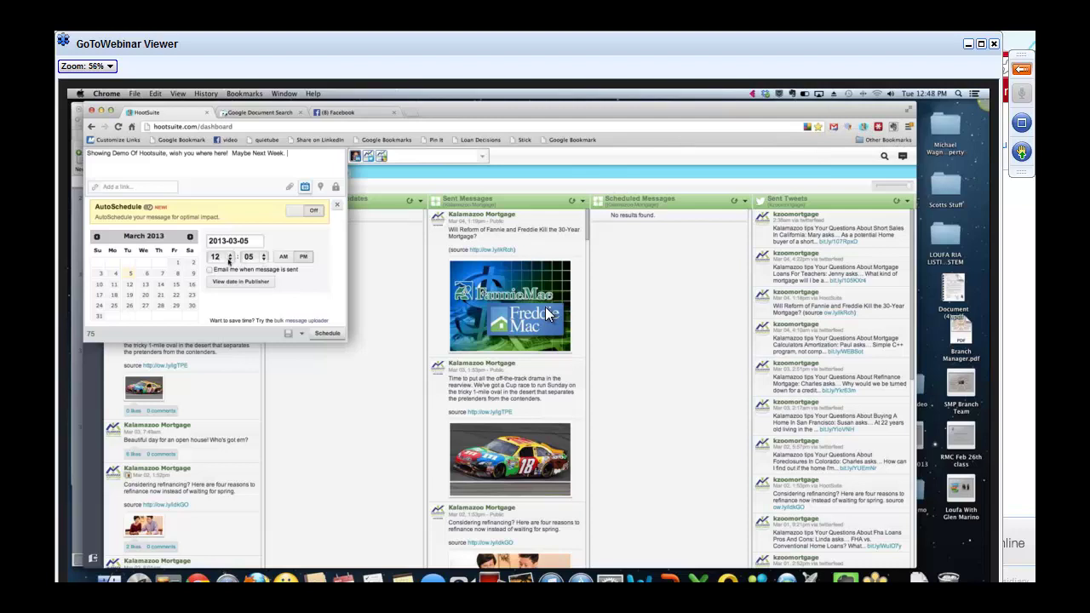
click(229, 259)
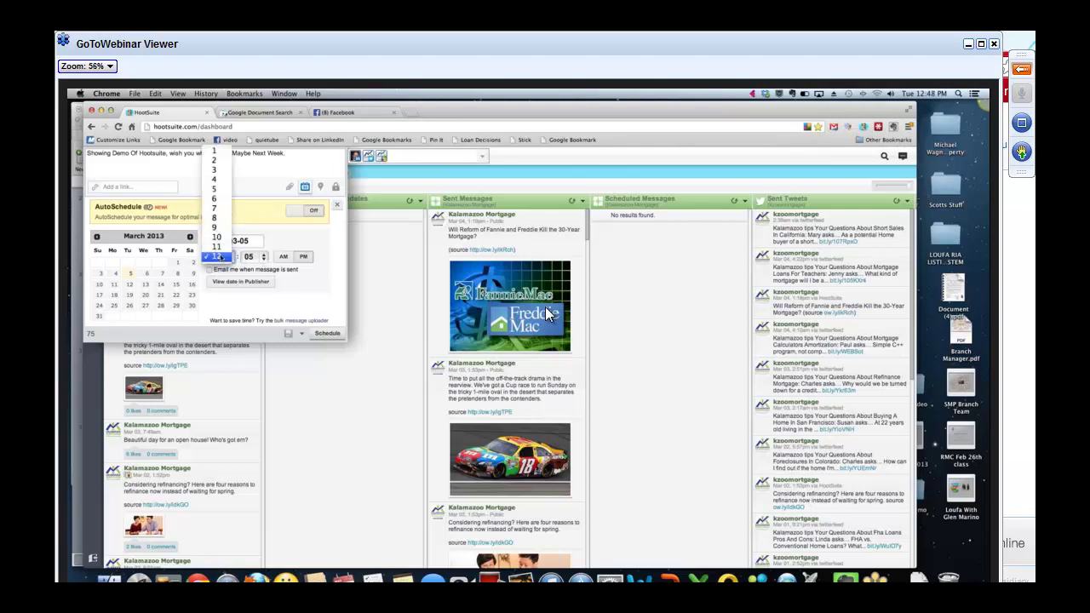
click(216, 169)
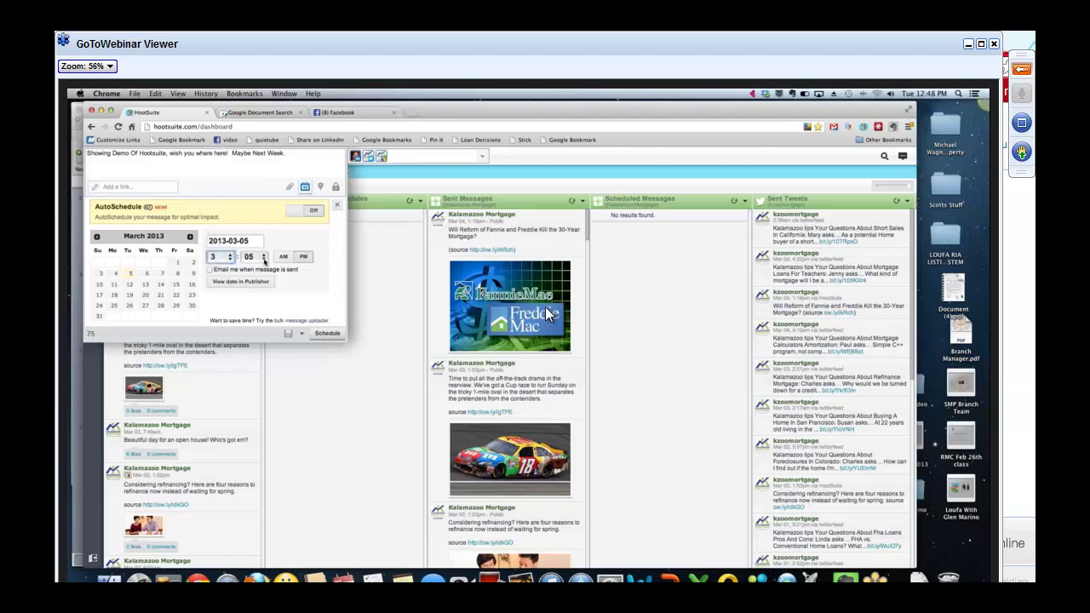
click(263, 258)
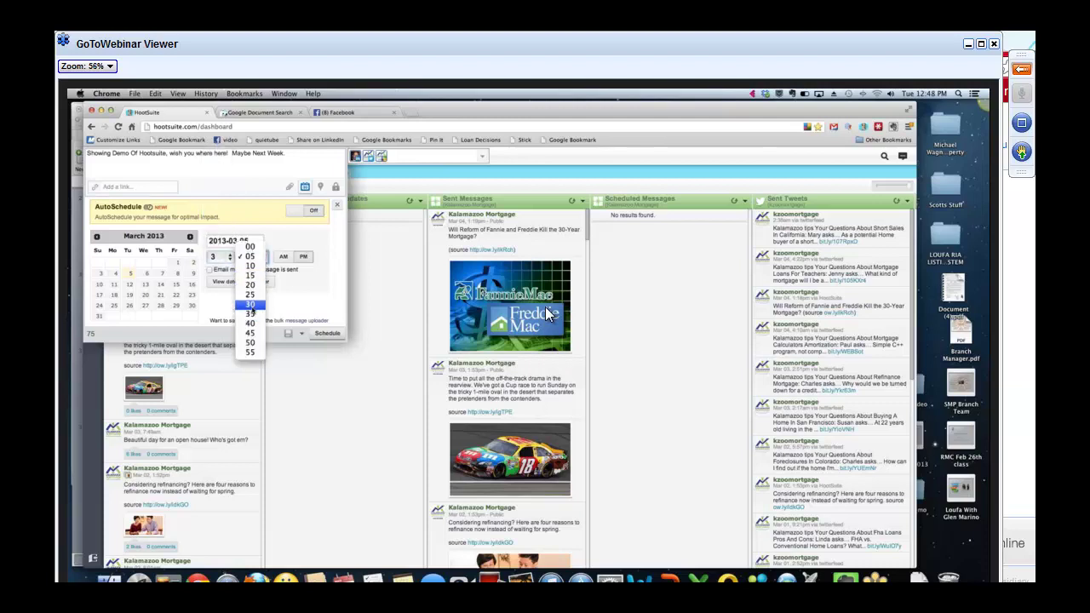
click(275, 276)
key(3)
click(303, 258)
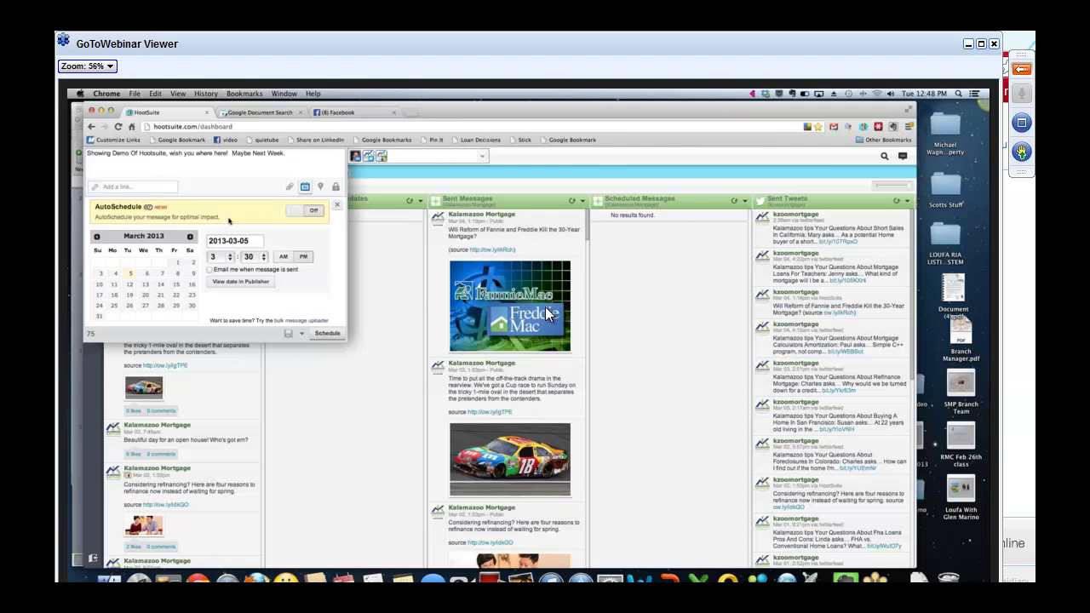
click(304, 186)
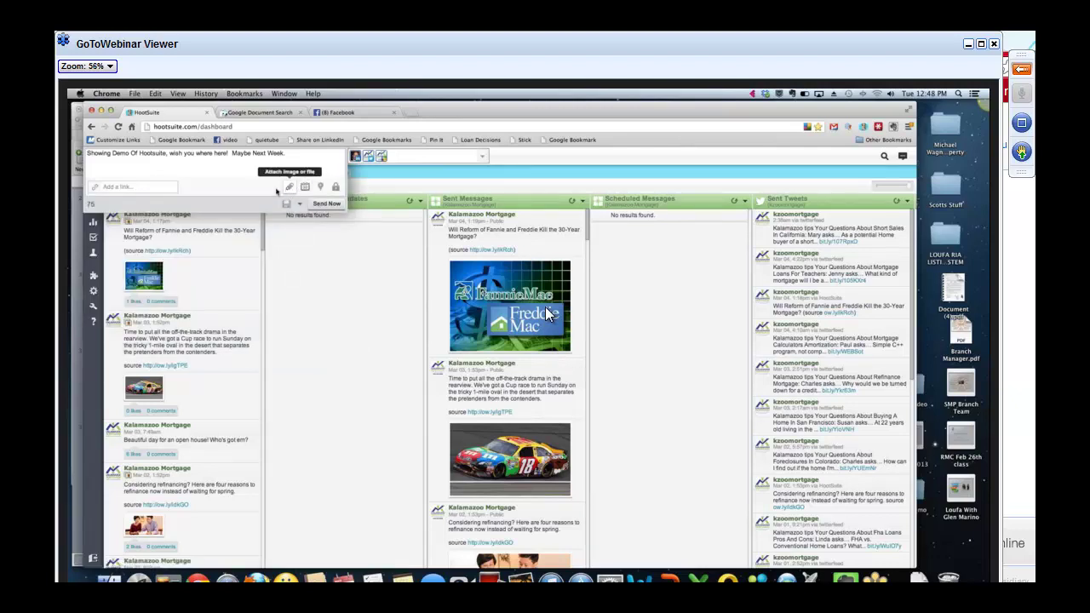
Try adding the personal Facebook profile to the message's selected recipient profiles, removing it once and adding it again.
click(390, 155)
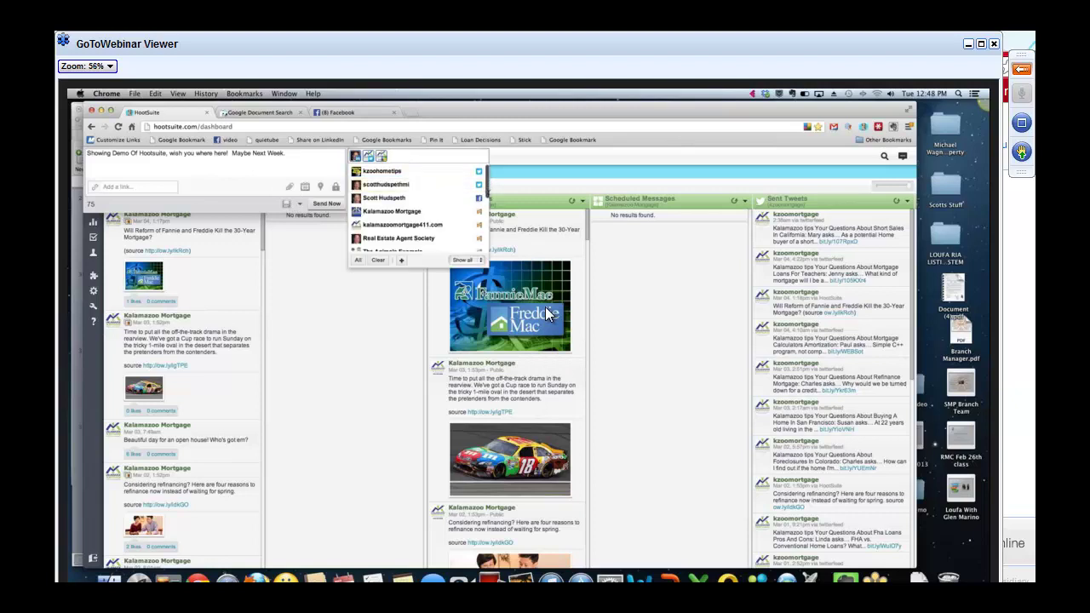
scroll(417, 213, down, 10)
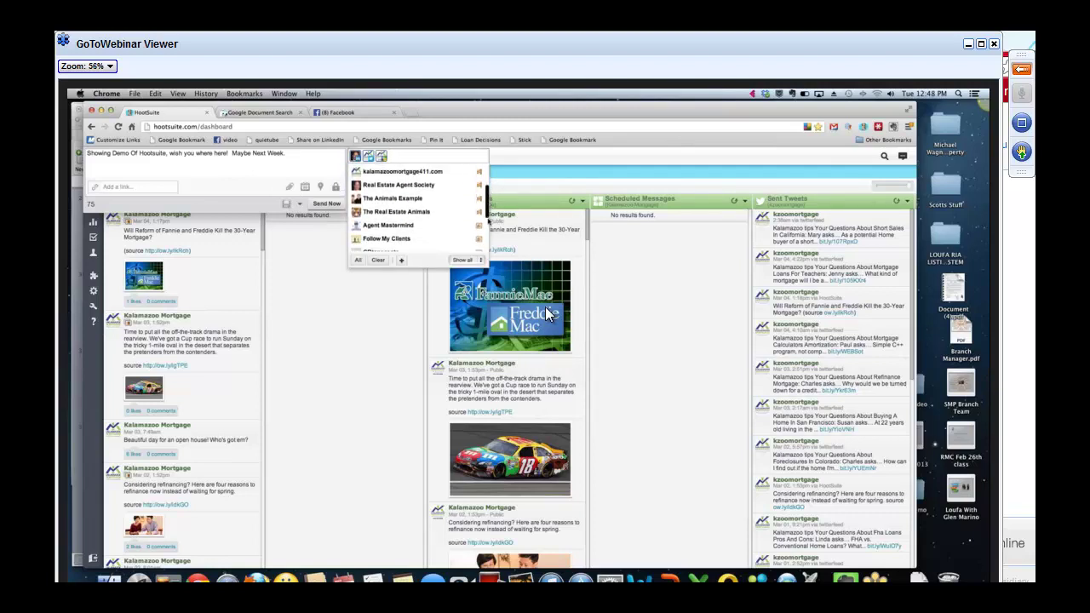
scroll(417, 213, up, 10)
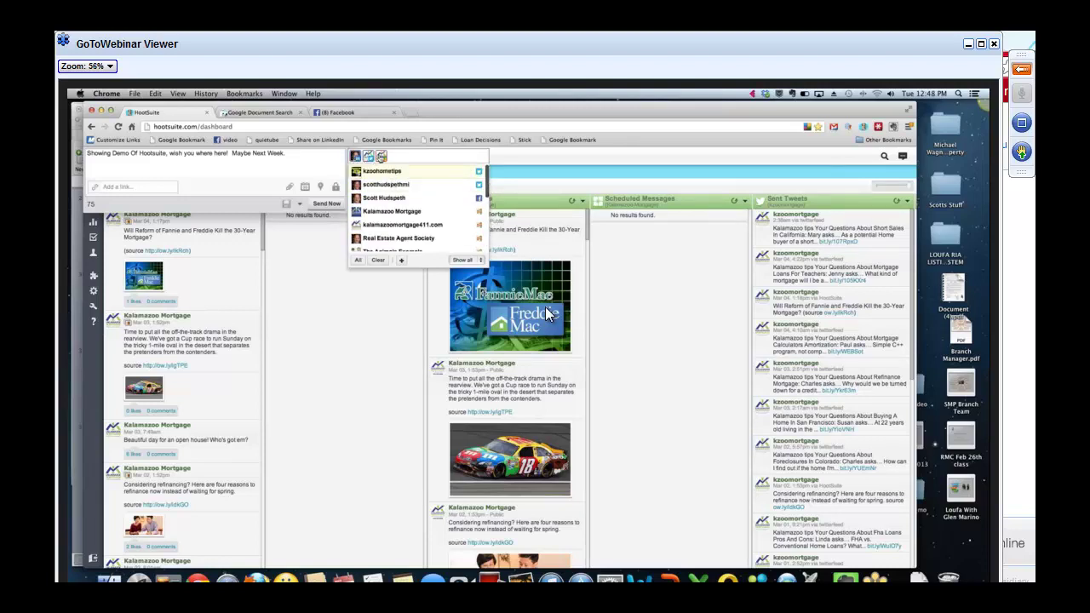
click(374, 199)
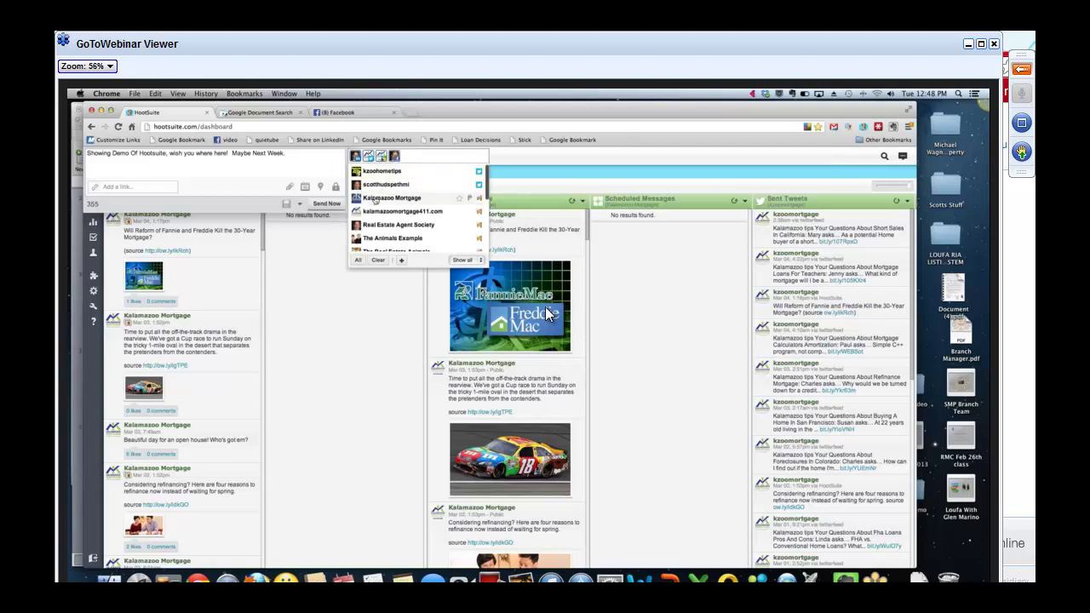
click(395, 158)
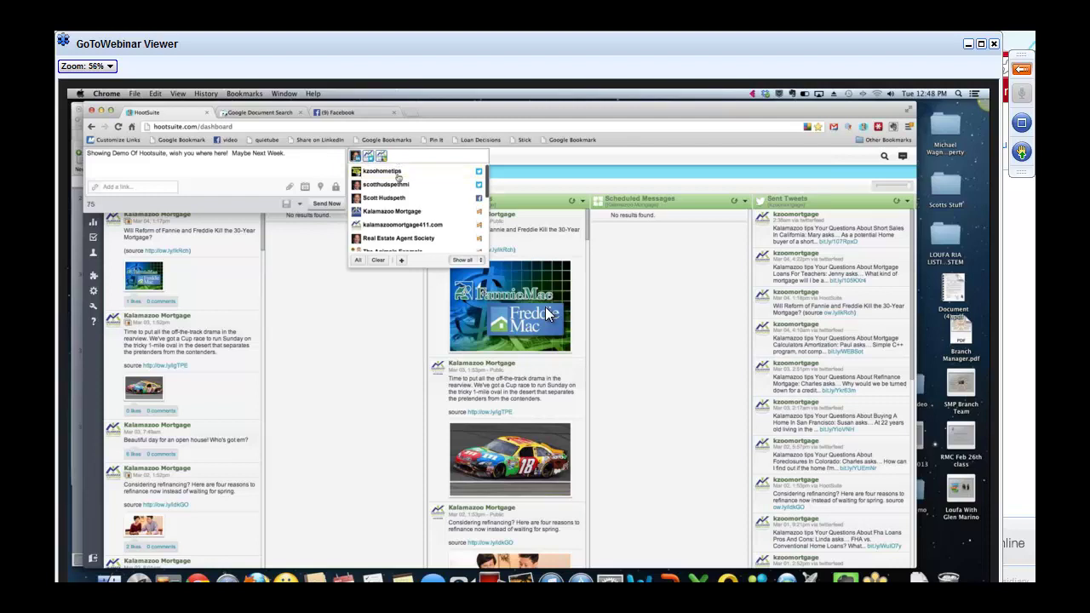
click(383, 197)
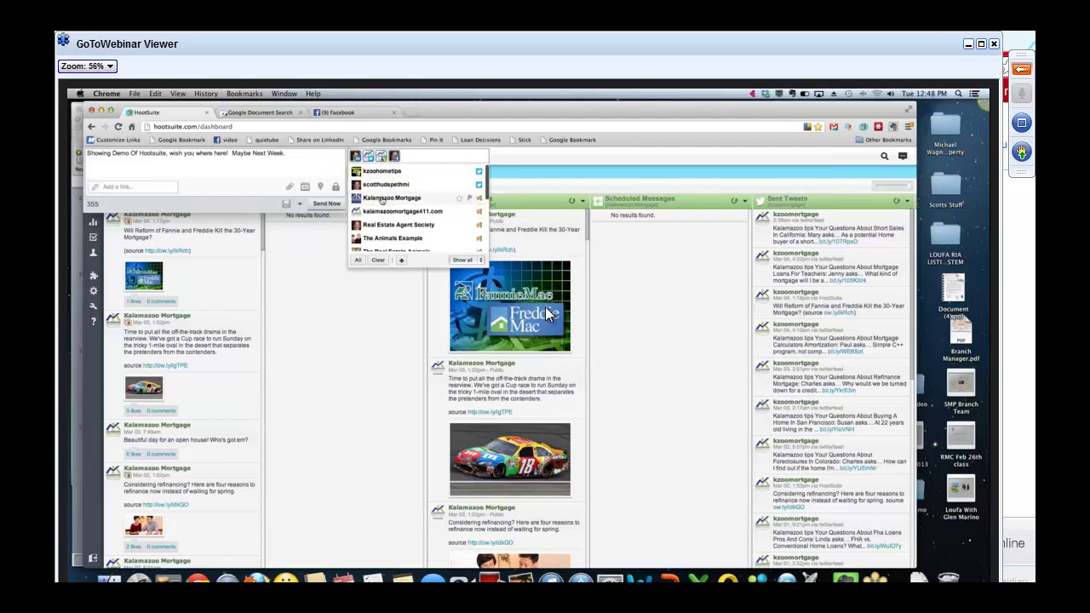
Select all connected social profiles for the message, and remove those listed after the first three.
click(357, 261)
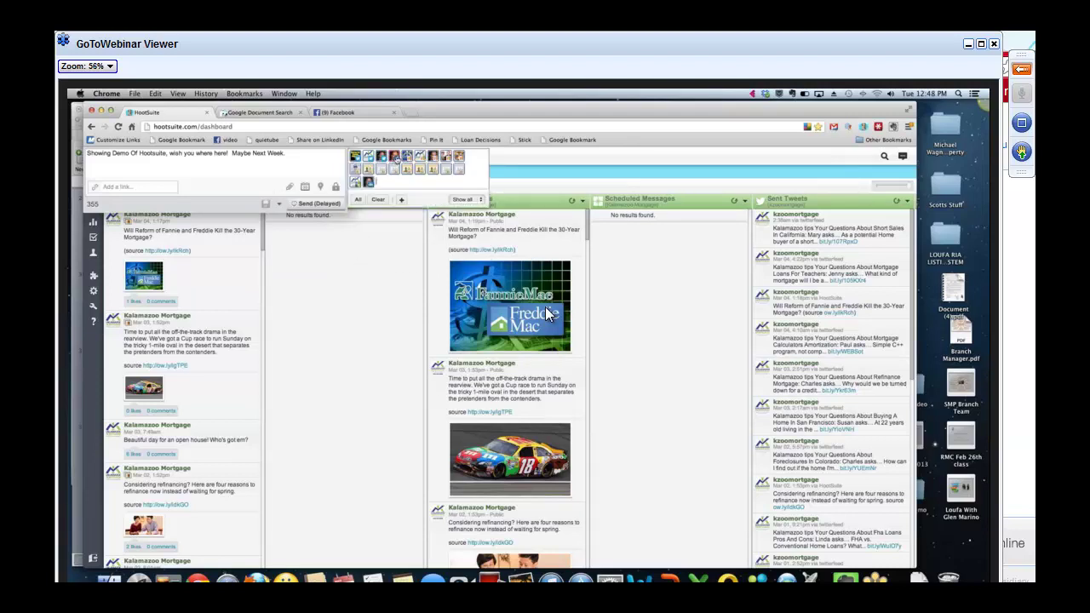
click(394, 156)
click(395, 158)
click(395, 157)
click(395, 158)
click(395, 157)
click(395, 157)
click(395, 158)
click(395, 158)
click(395, 157)
click(395, 158)
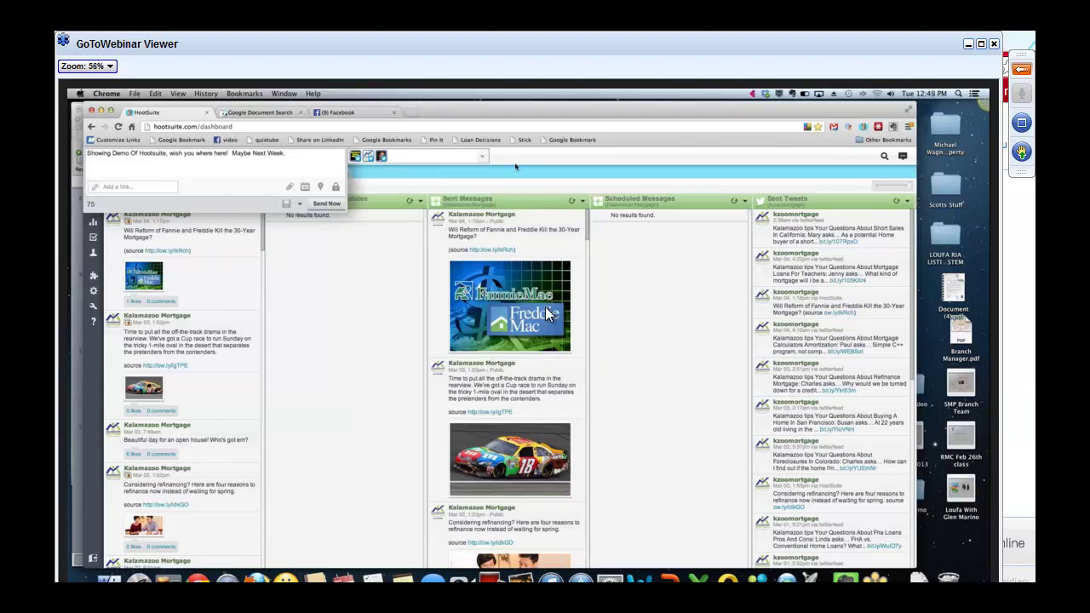
Replace the three remaining selected profiles with only the personal Facebook profile and send the message immediately.
click(405, 158)
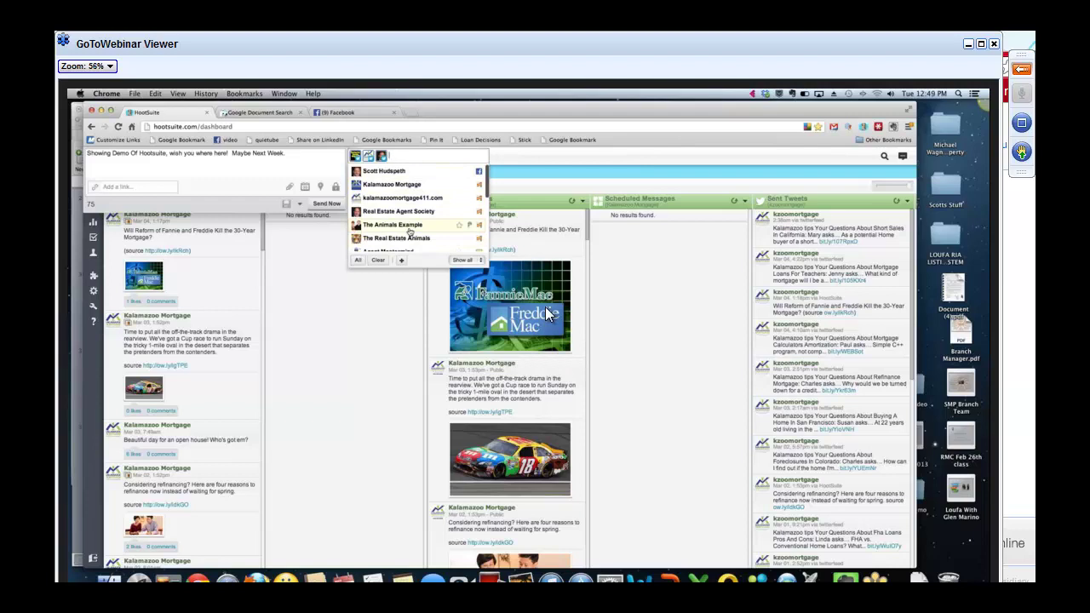
click(382, 157)
click(369, 156)
click(355, 156)
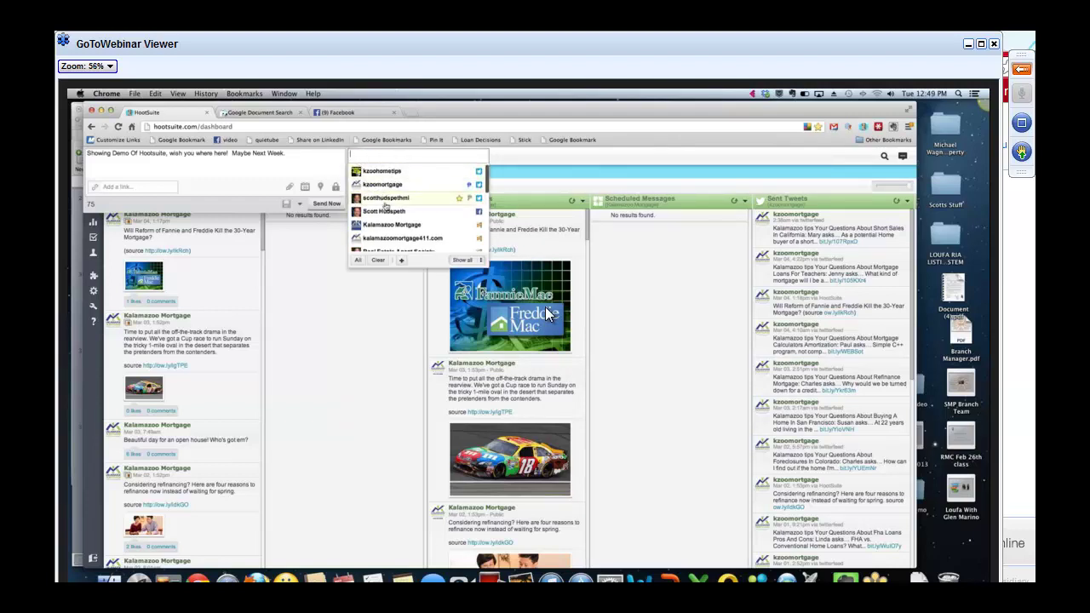
click(383, 199)
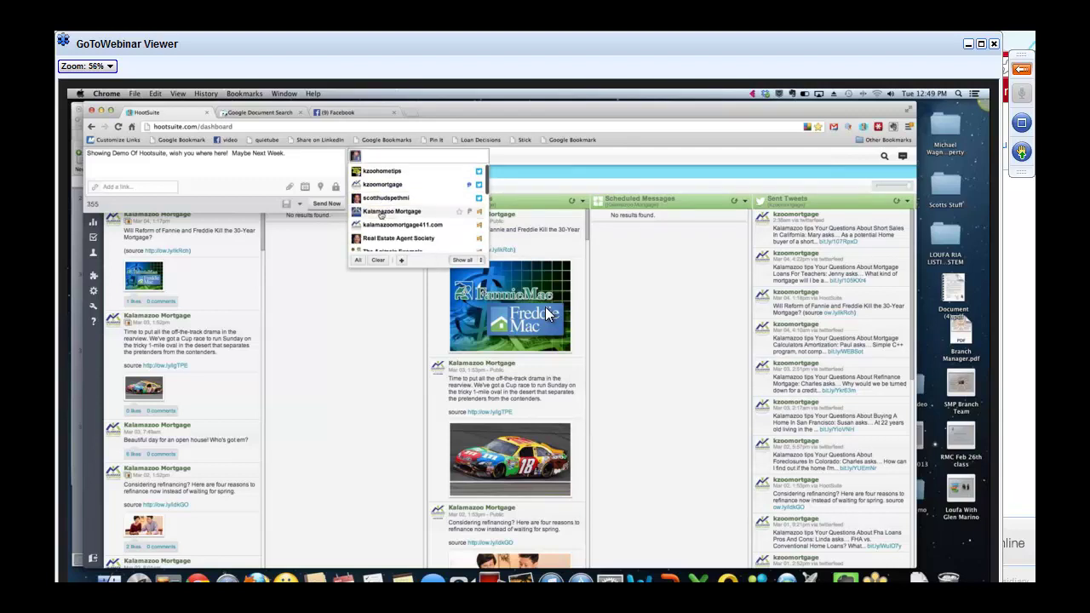
click(320, 205)
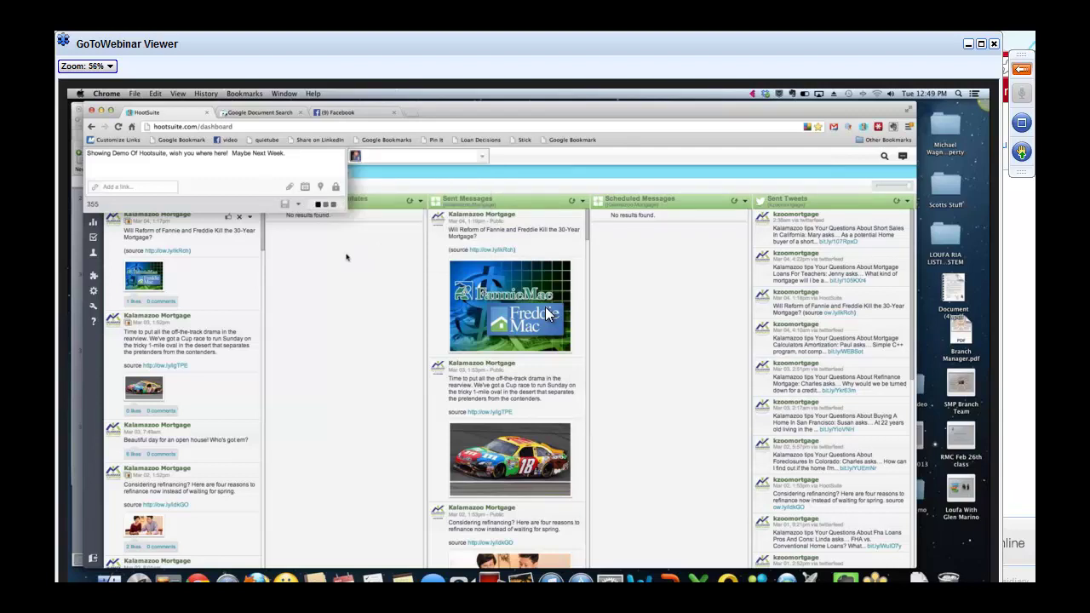
Switch to Facebook and view the newly sent demo post on the personal profile's timeline.
click(346, 114)
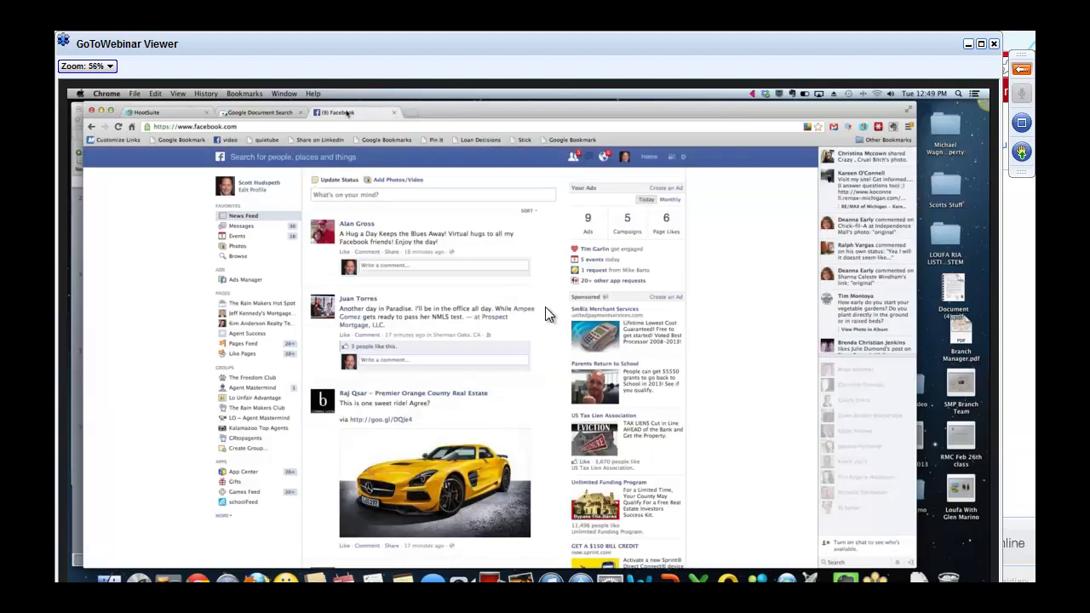
click(260, 180)
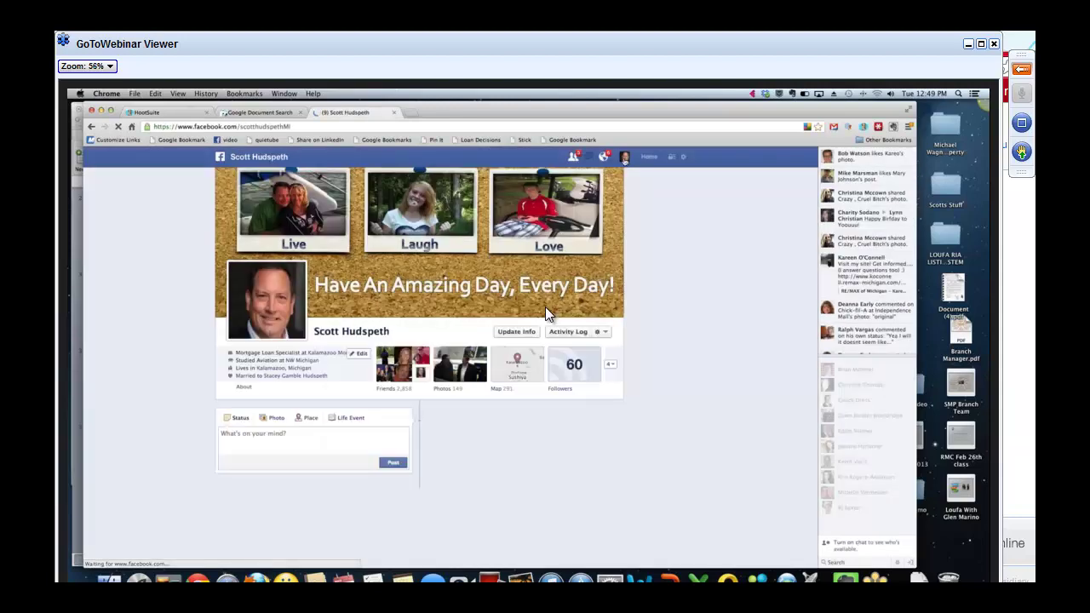
scroll(545, 314, down, 1)
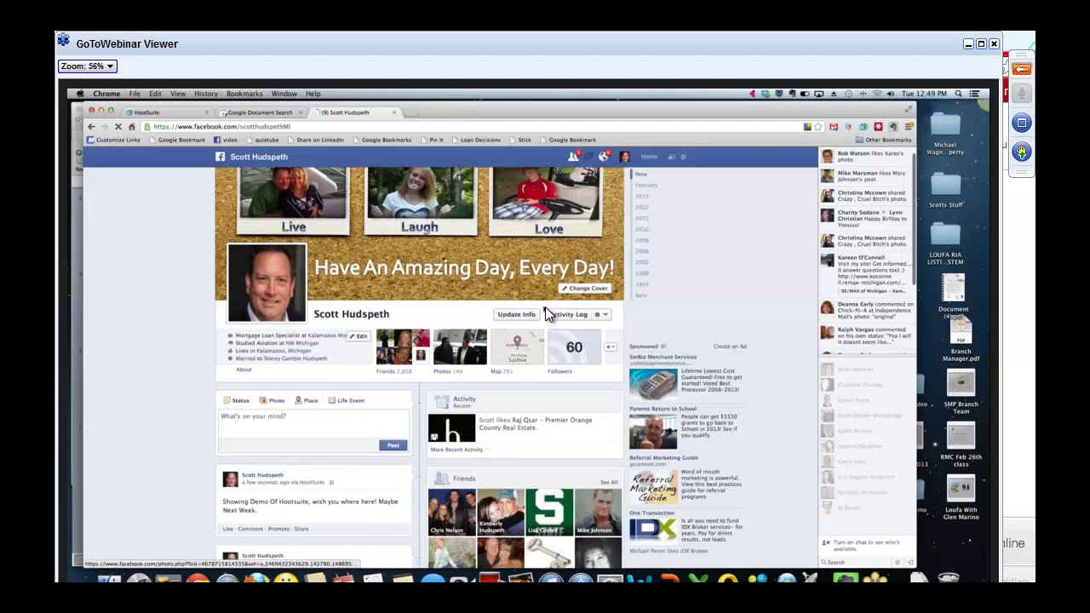
scroll(548, 314, down, 3)
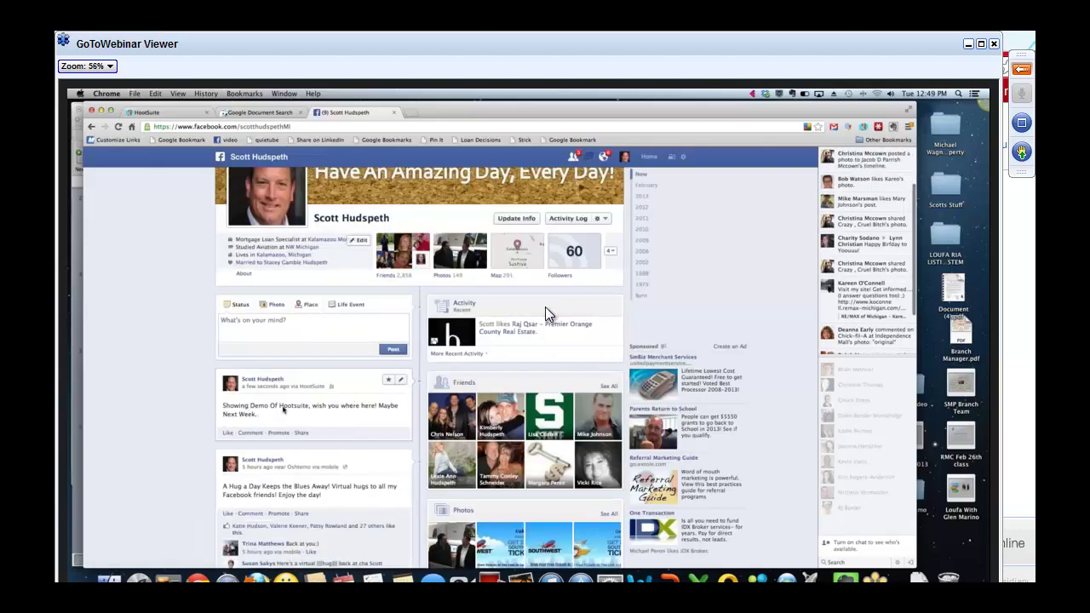
Delete the HootSuite demo post from the personal Facebook timeline and confirm, without deleting all HootSuite activity.
click(401, 380)
click(260, 395)
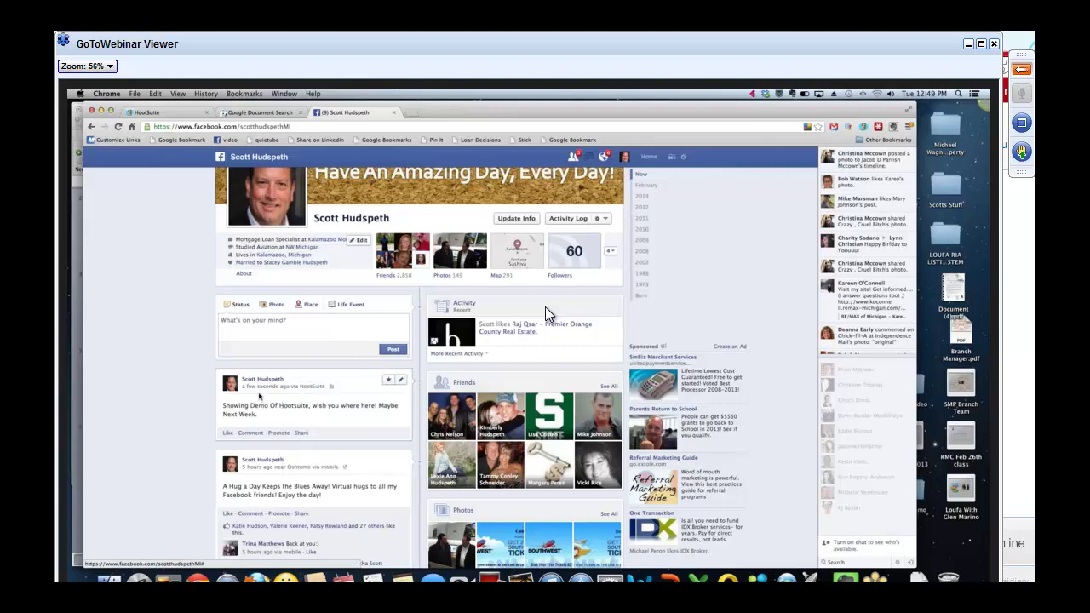
click(401, 381)
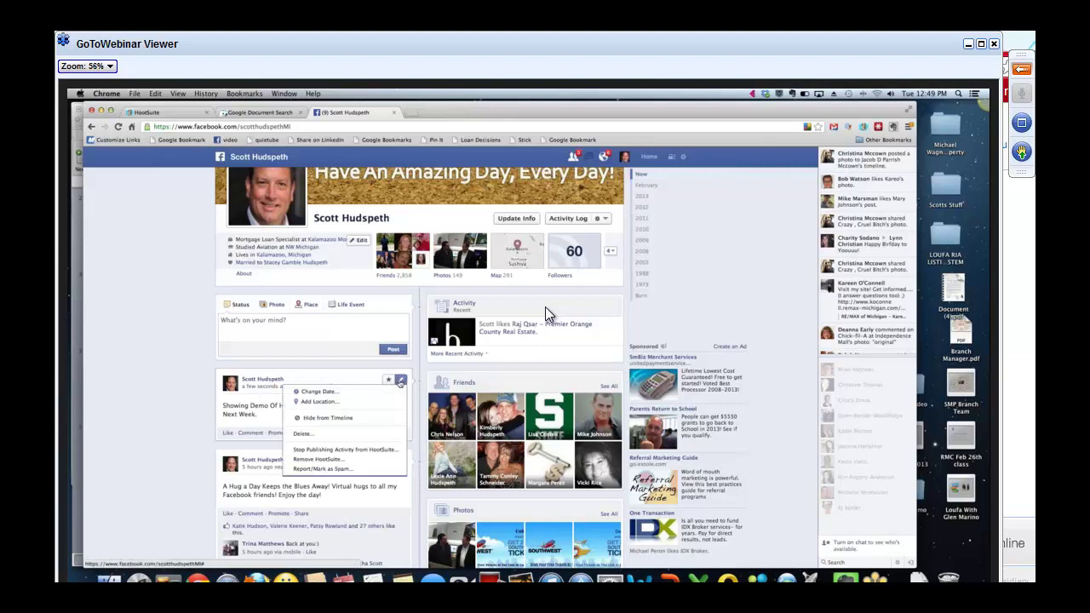
click(311, 435)
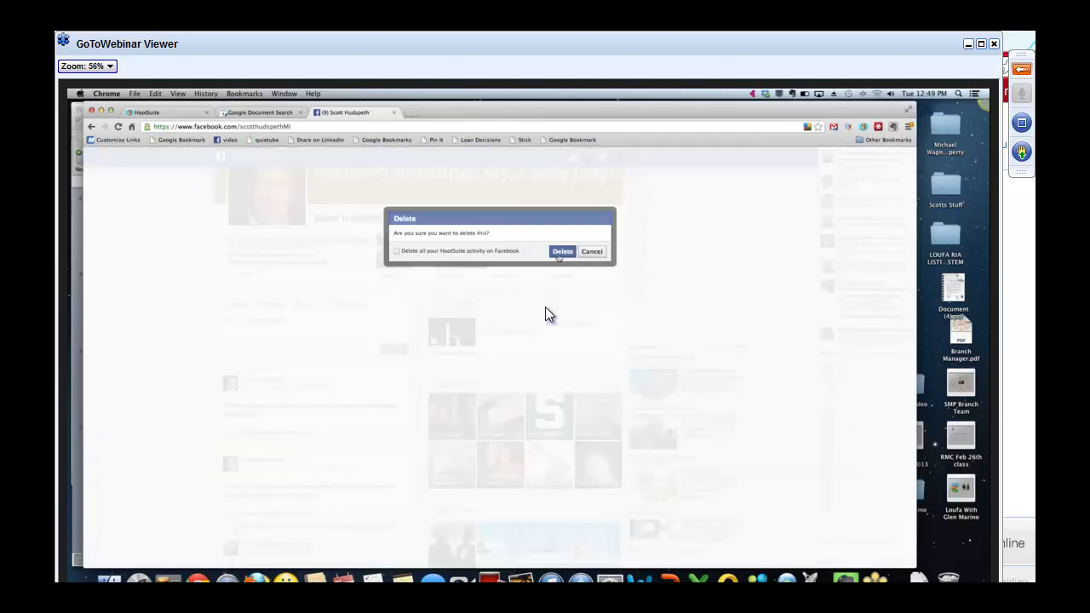
click(561, 252)
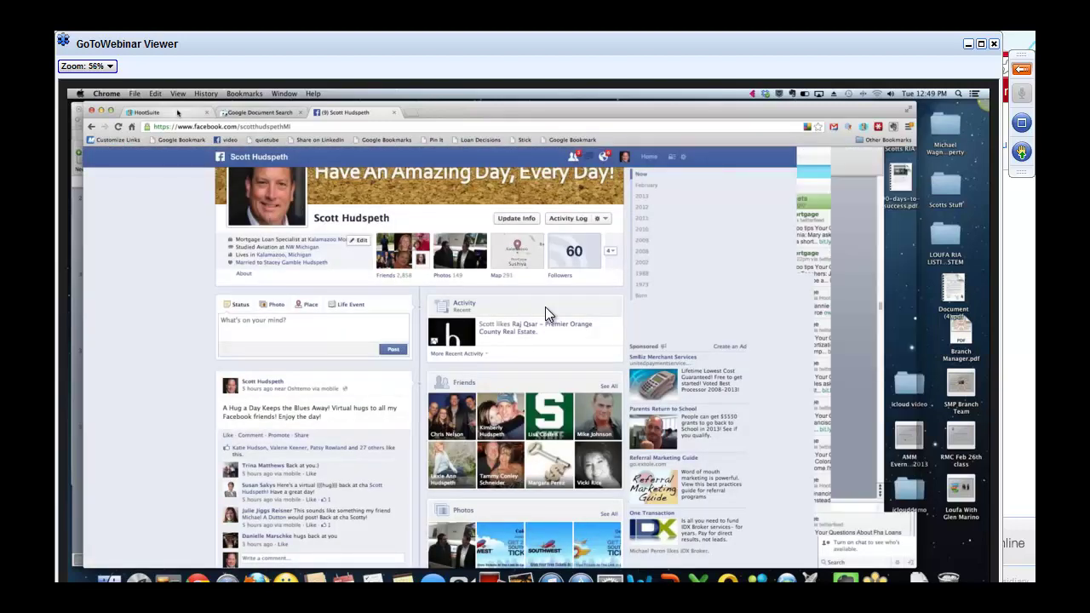
Switch back to HootSuite and choose the personal Facebook profile as the source of a new stream in the empty personal tab.
click(175, 112)
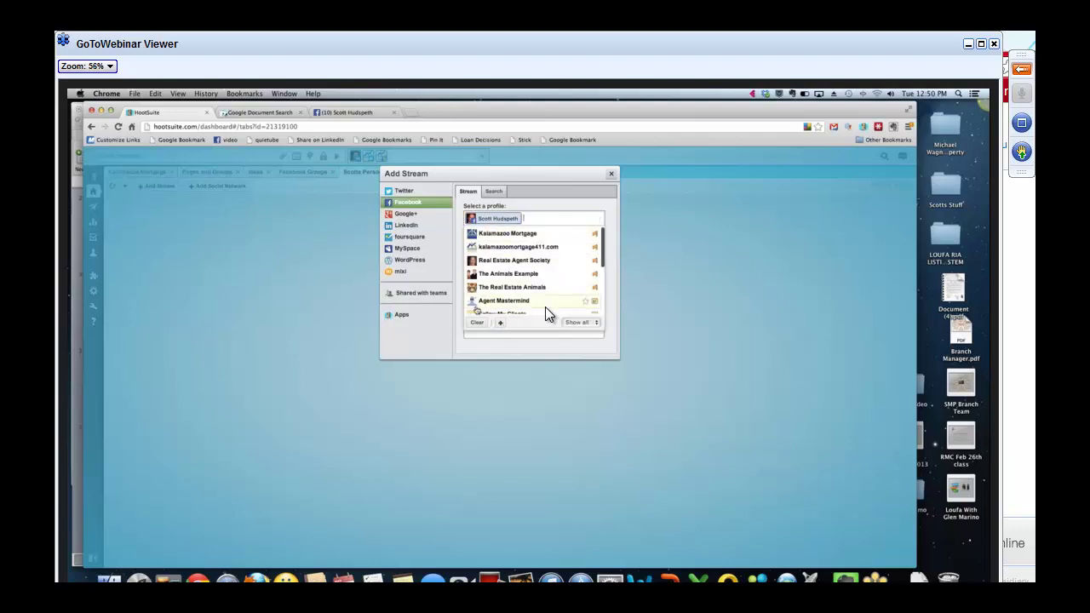
click(481, 323)
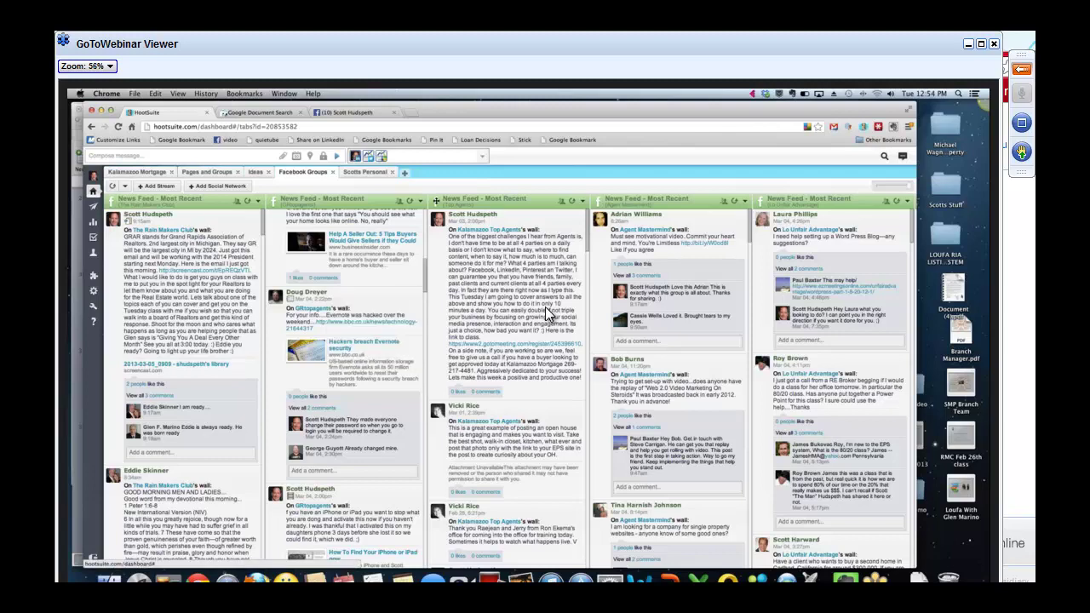
click(366, 173)
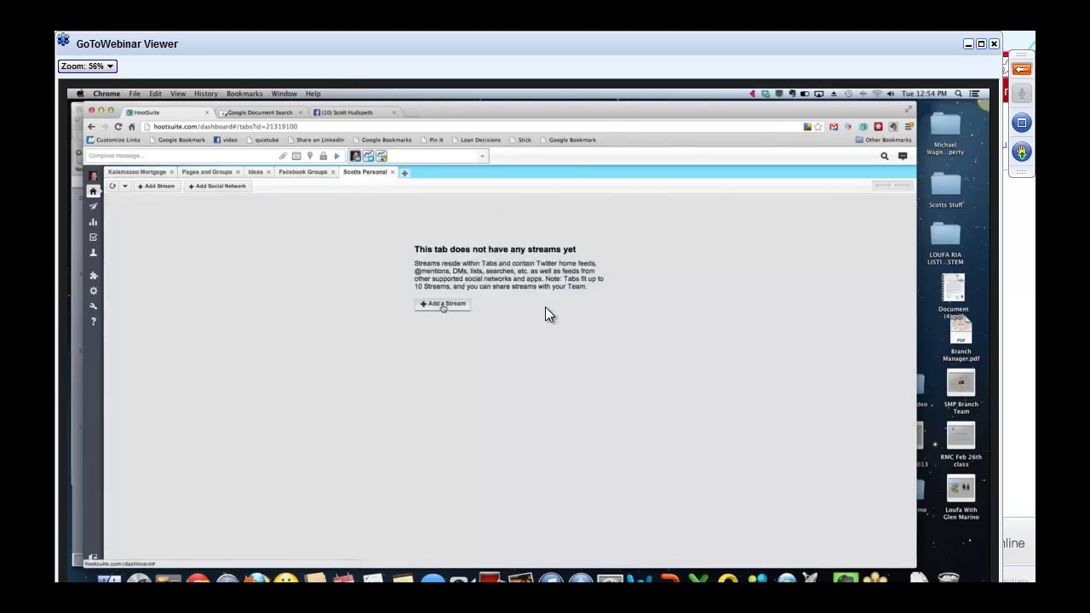
click(443, 304)
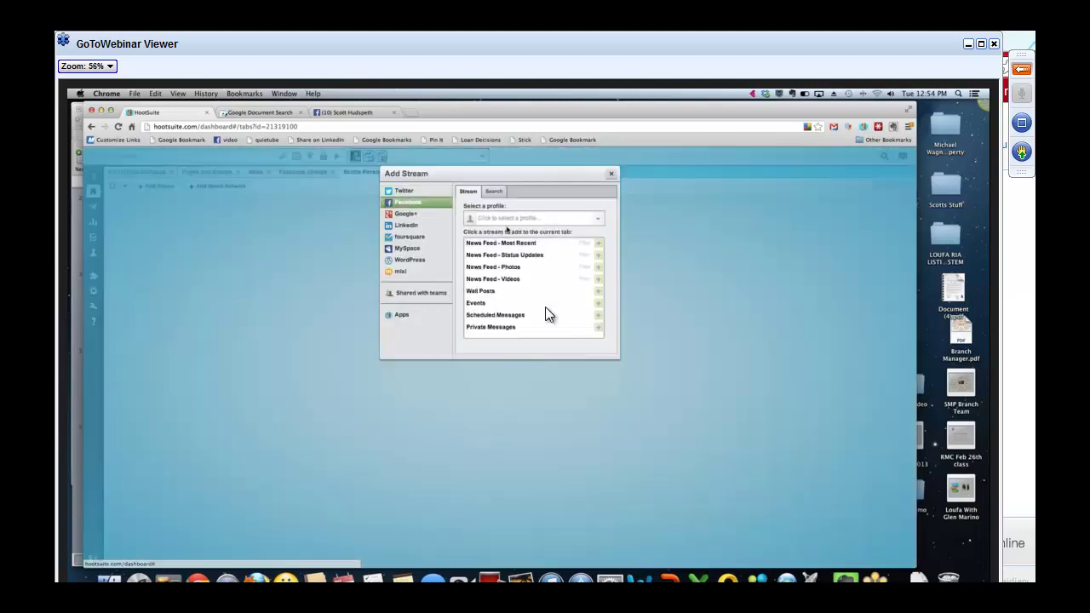
scroll(517, 246, down, 5)
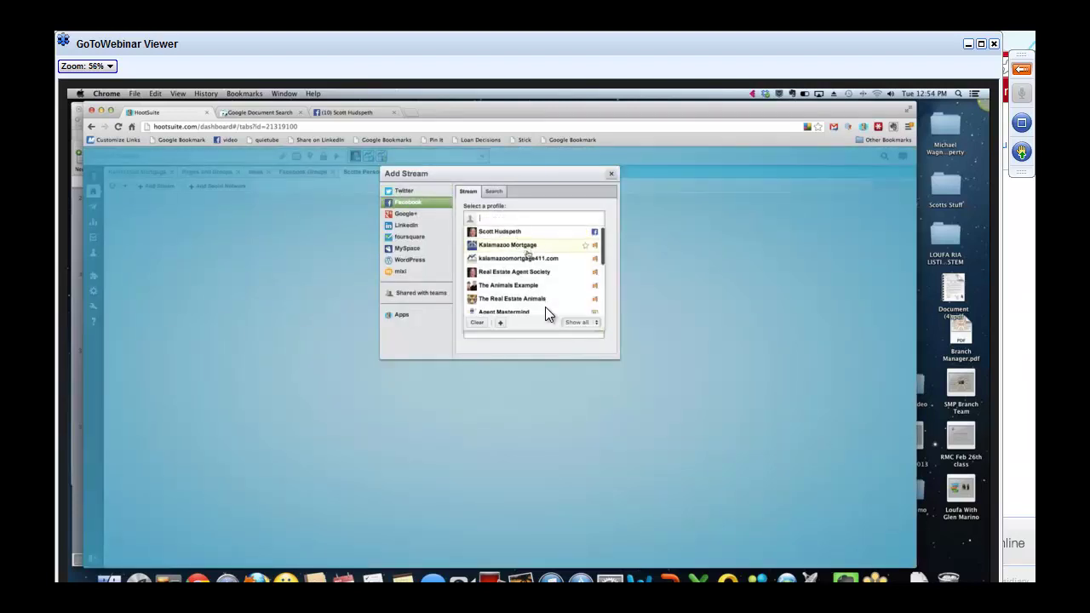
scroll(529, 263, up, 5)
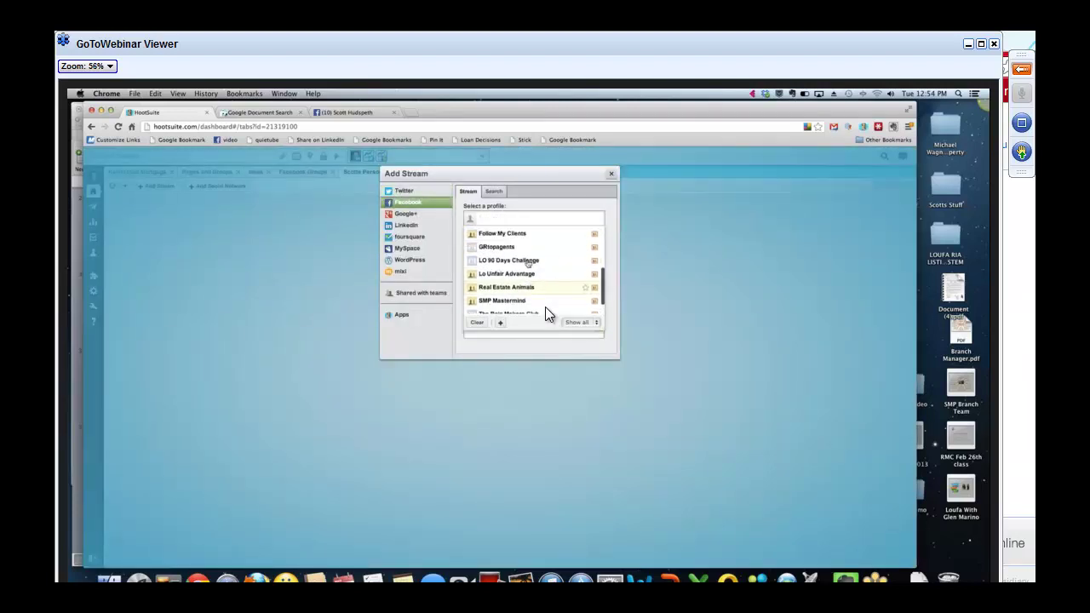
click(498, 234)
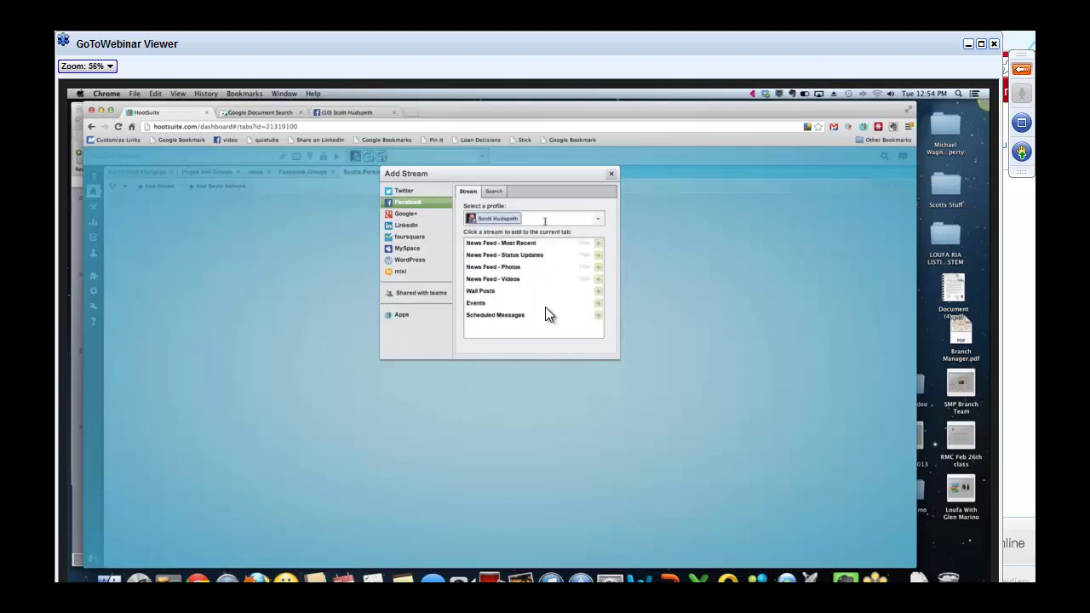
click(545, 220)
click(584, 218)
click(570, 218)
click(515, 213)
click(576, 216)
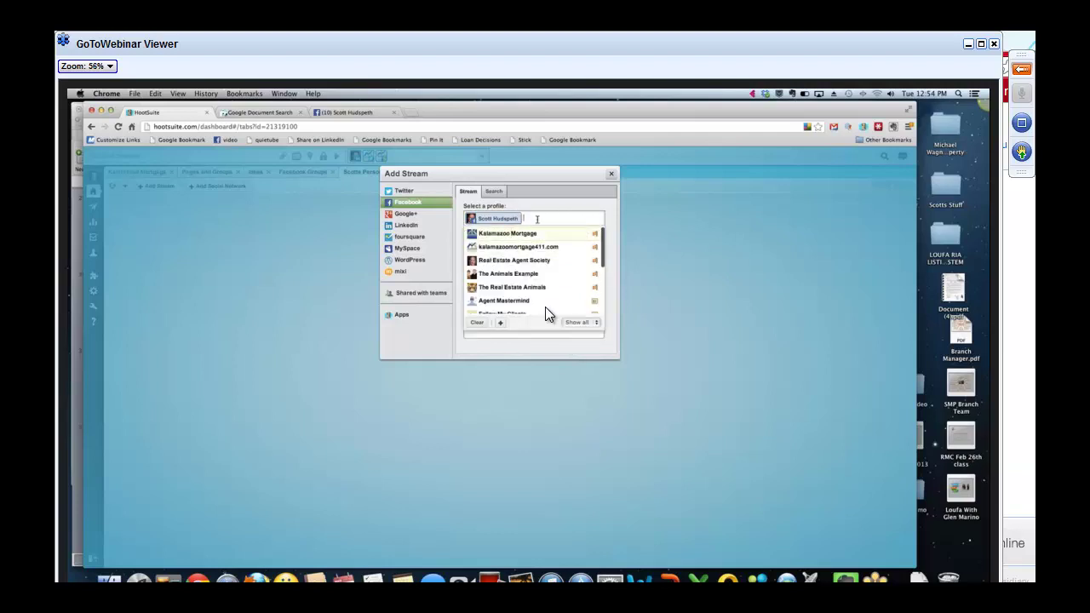
click(498, 315)
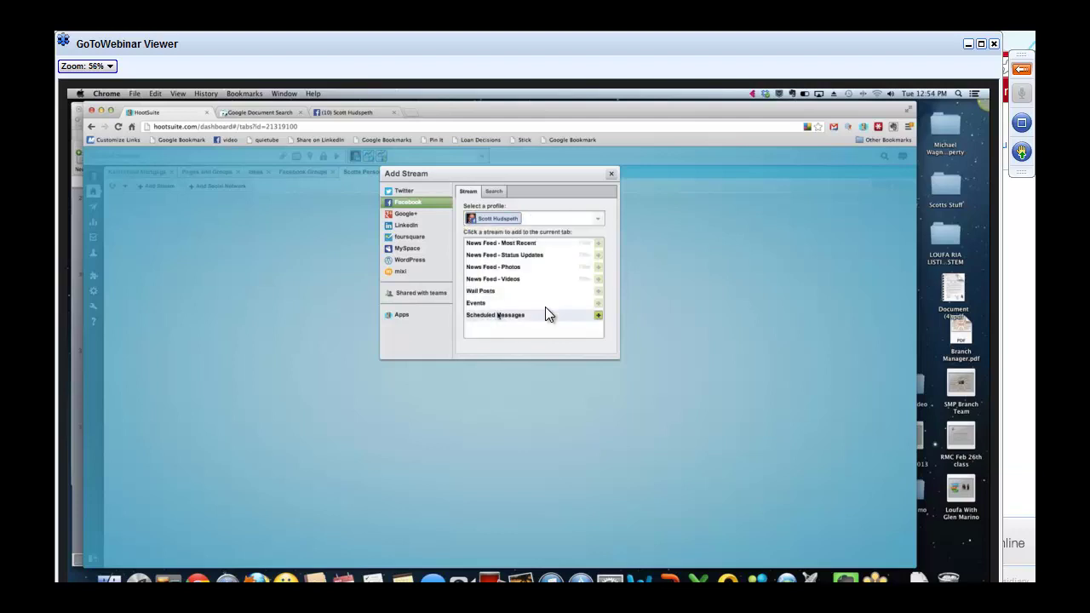